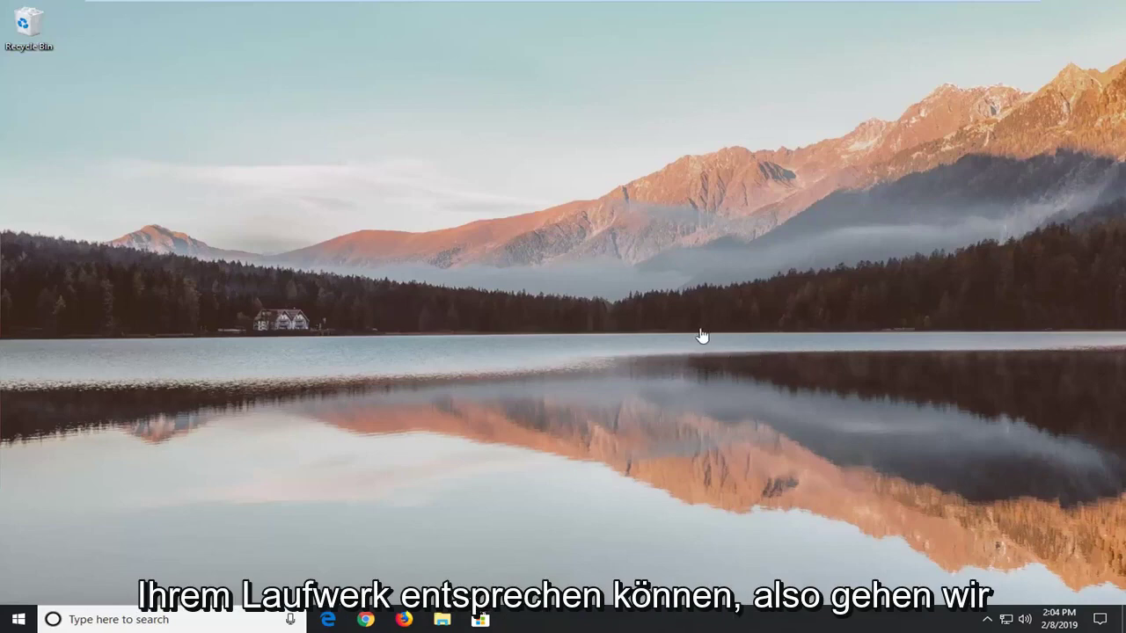
click(19, 621)
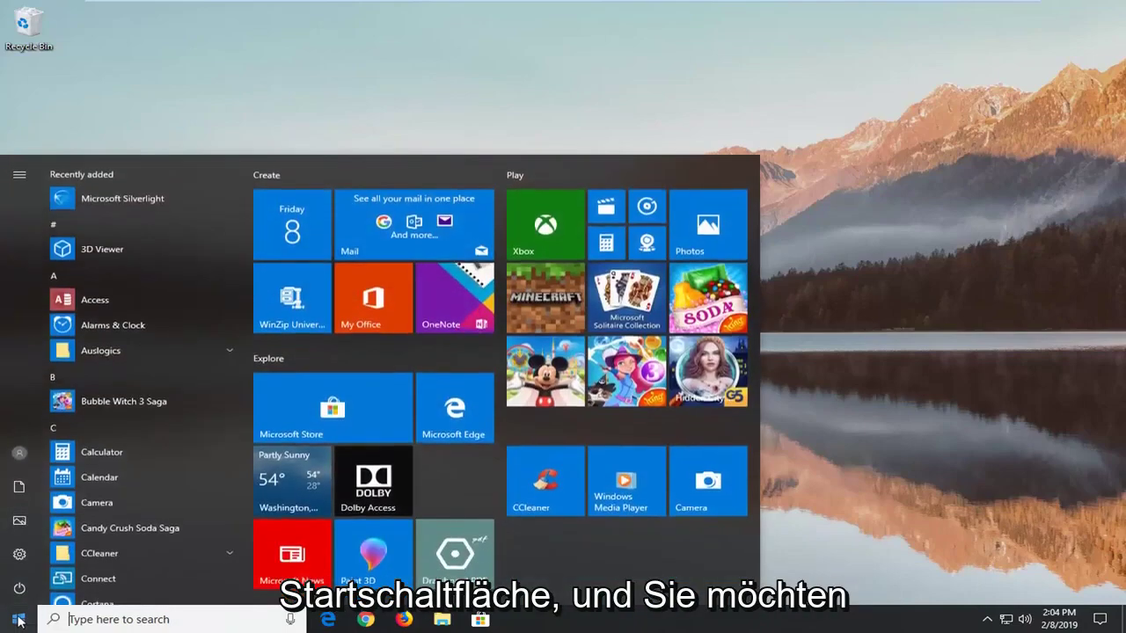
click(20, 621)
key(super+i)
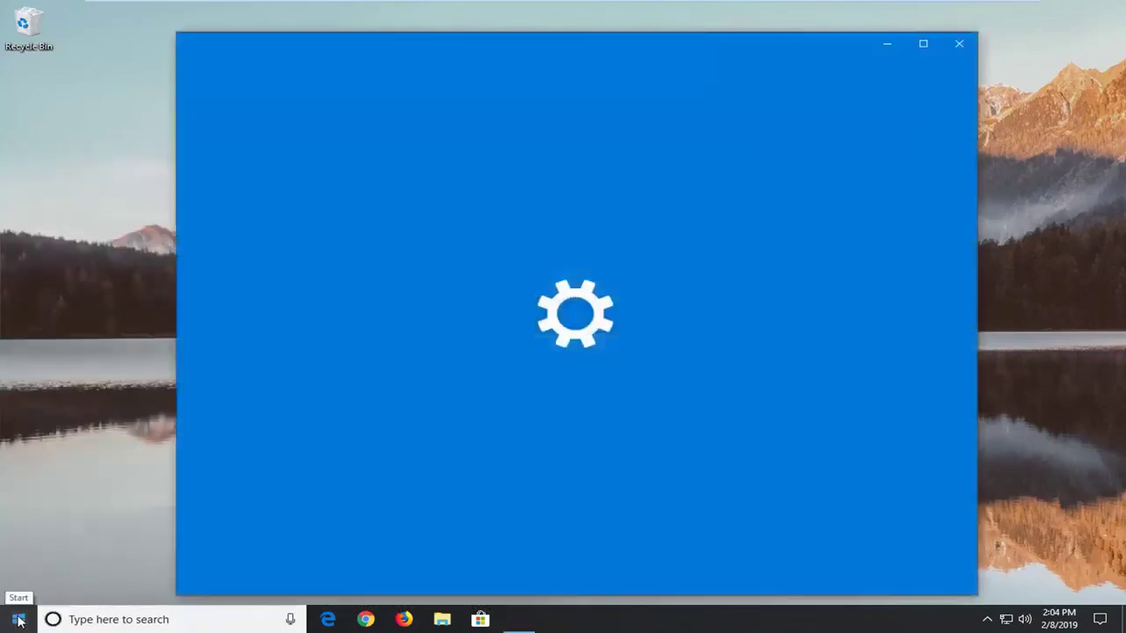
key(super)
click(967, 46)
click(967, 46)
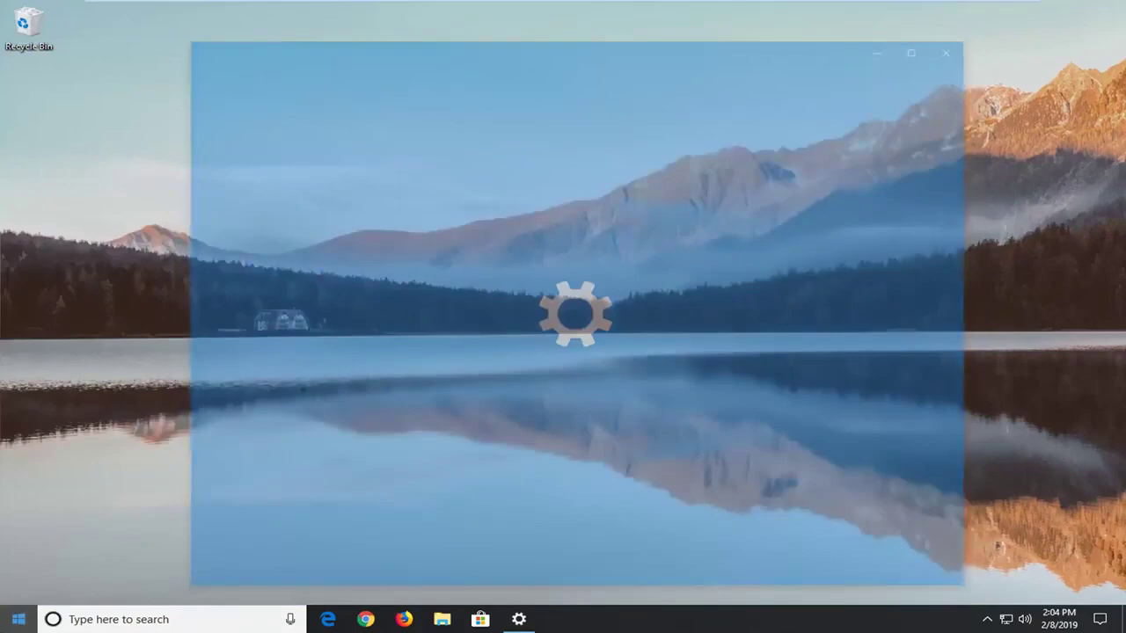
- Search for File Explorer, open it, and go to This PC
click(5, 627)
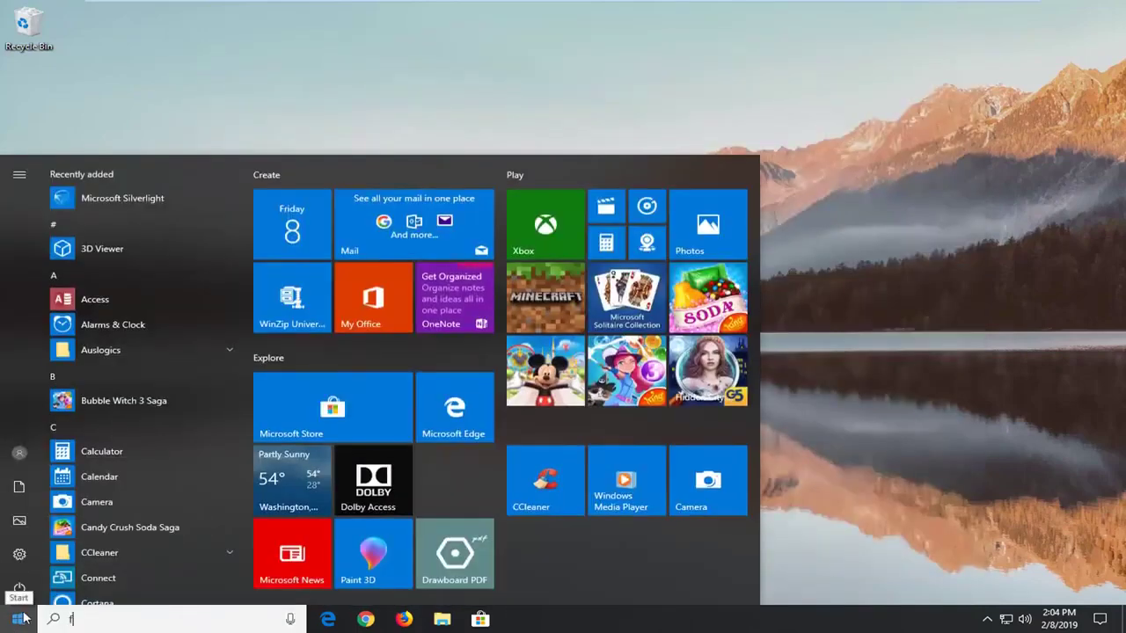
text(file explorer)
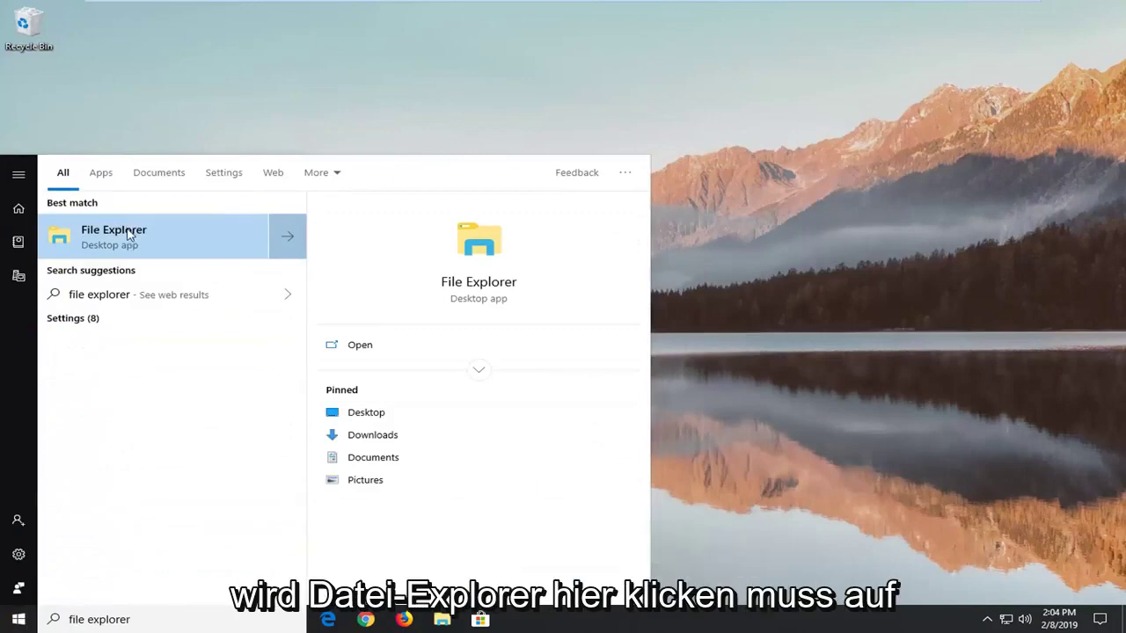
click(128, 233)
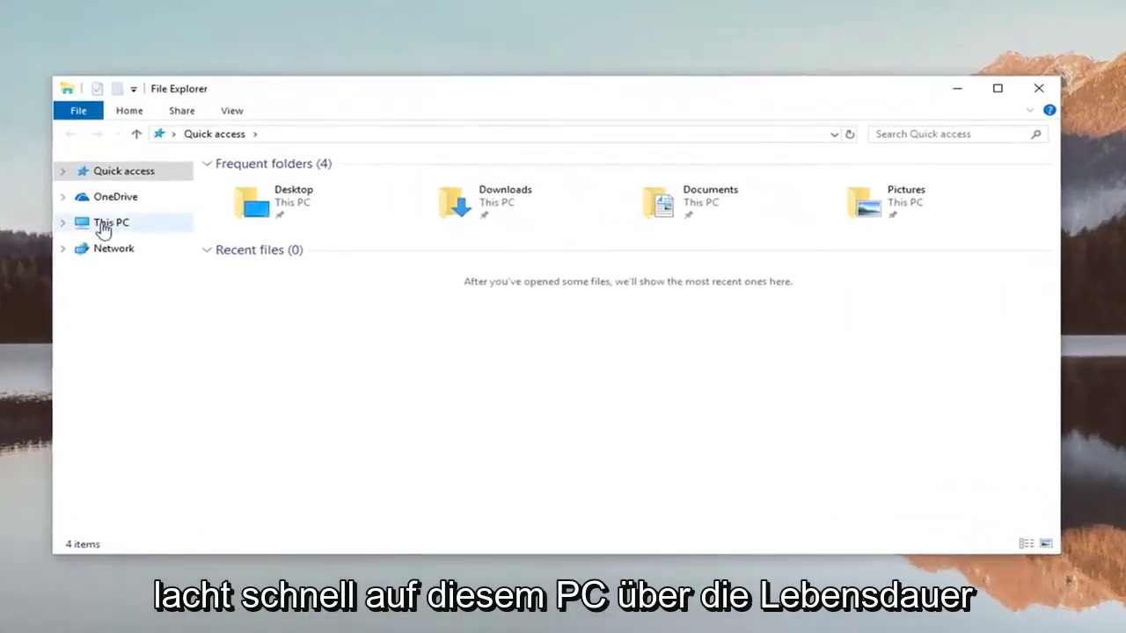
click(103, 227)
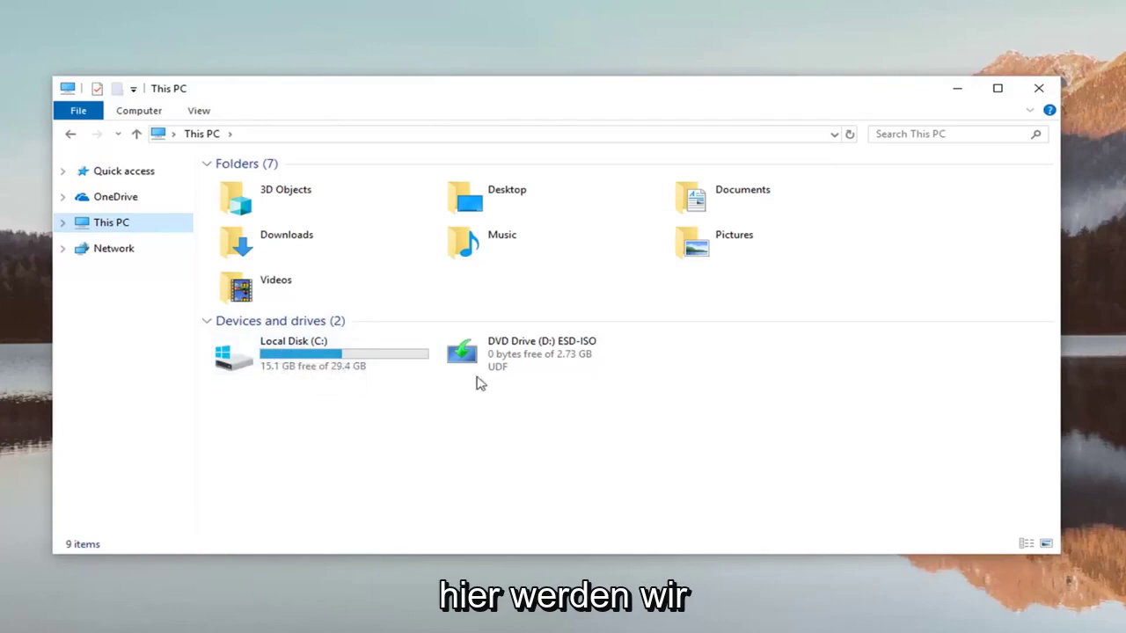
- Open the advanced security settings from the properties of Local Disk (C:)
right_click(304, 356)
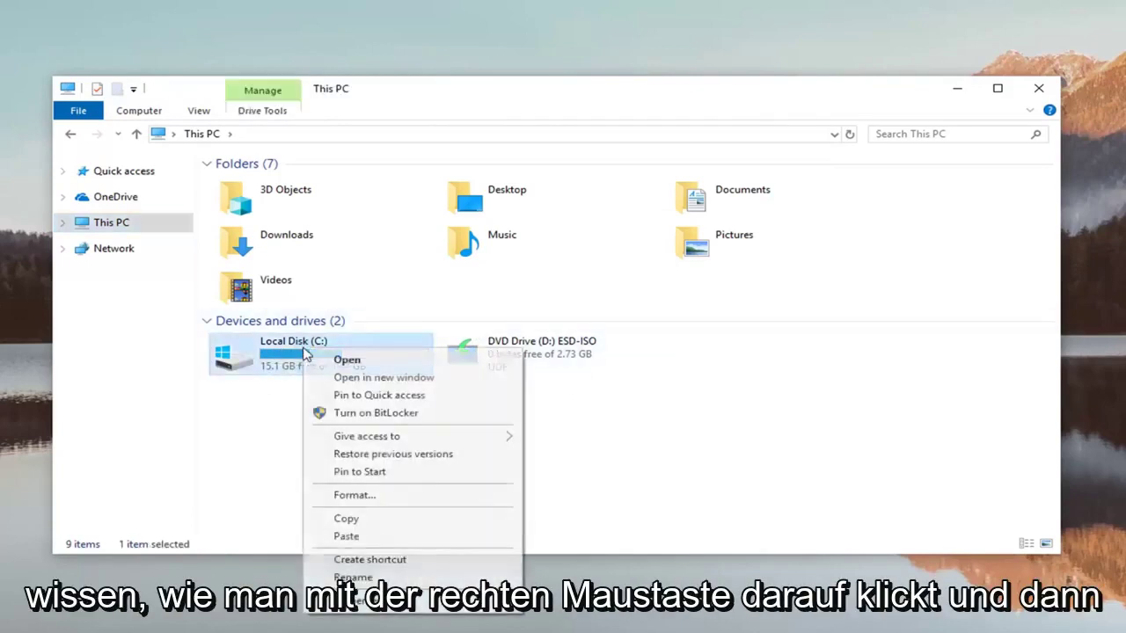
key(Escape)
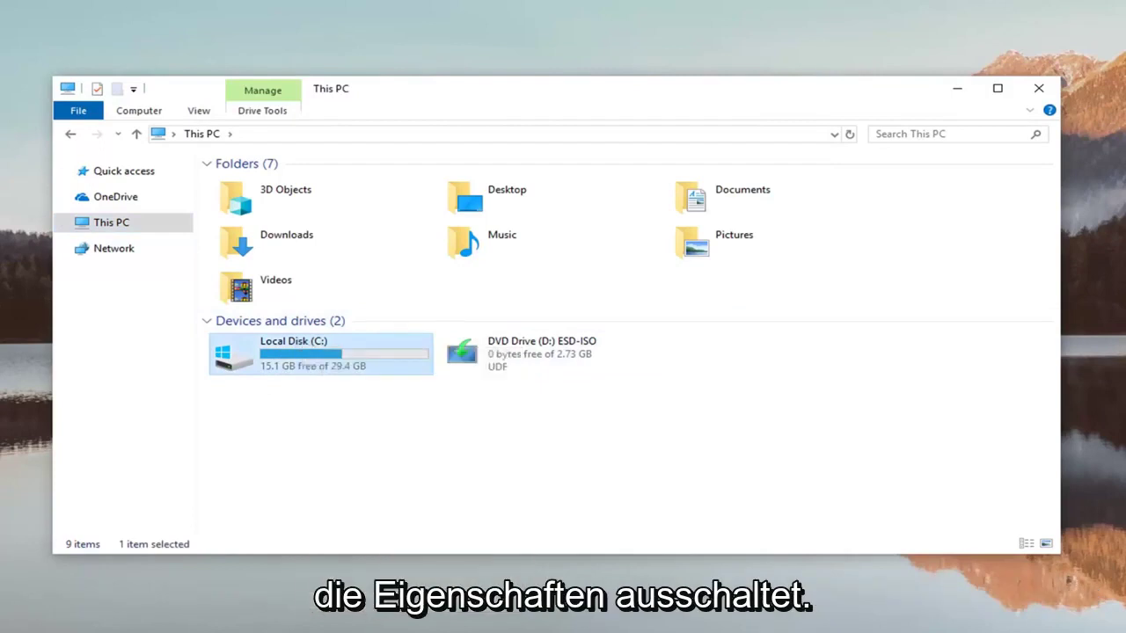
drag(526, 255, 611, 113)
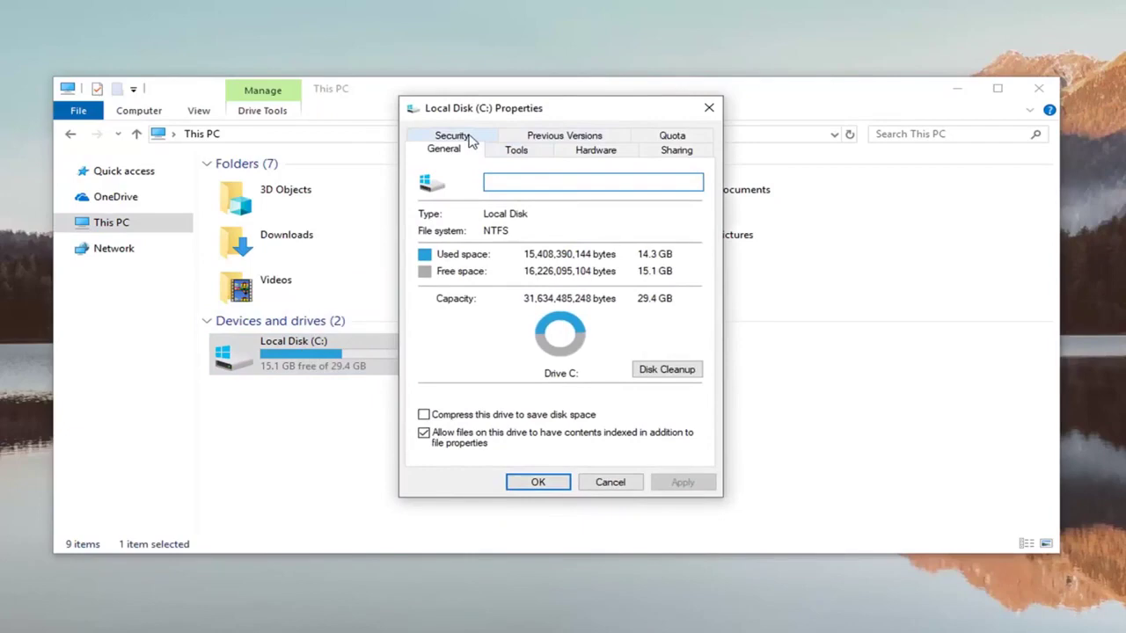
click(471, 139)
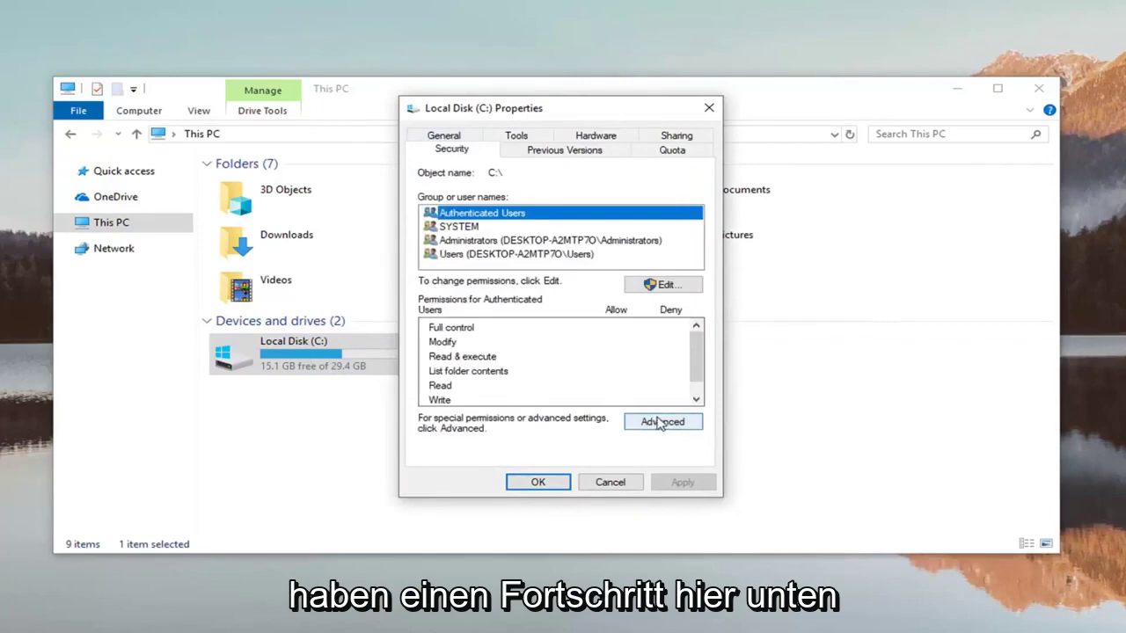
click(661, 422)
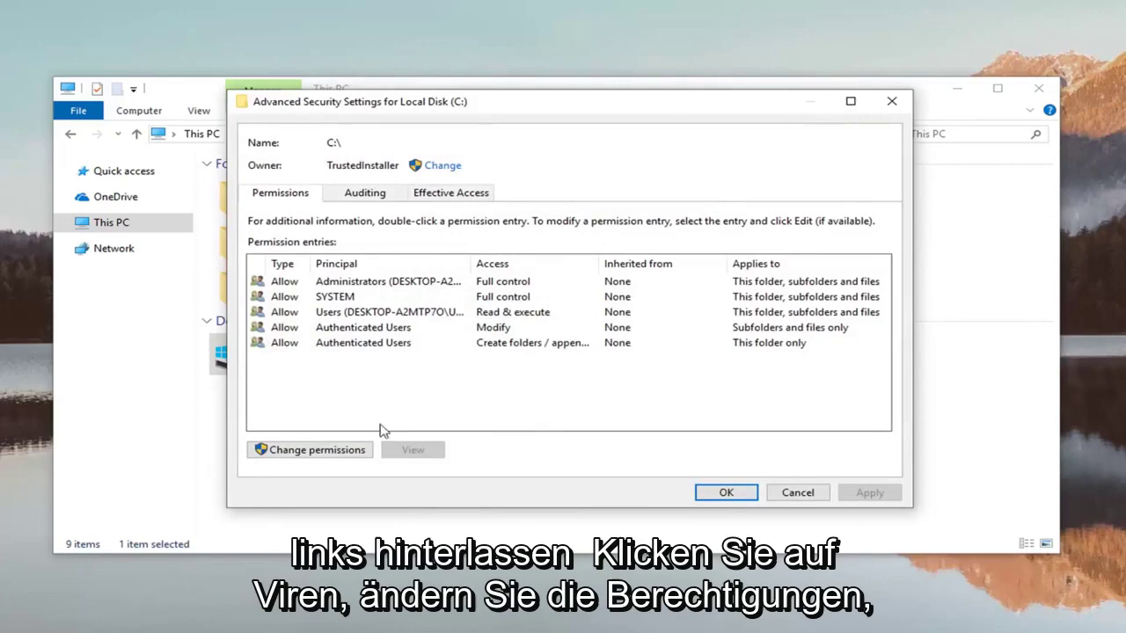
- Enable permission changes for drive C: and add a new permission entry, opening the selection of its principal
click(316, 453)
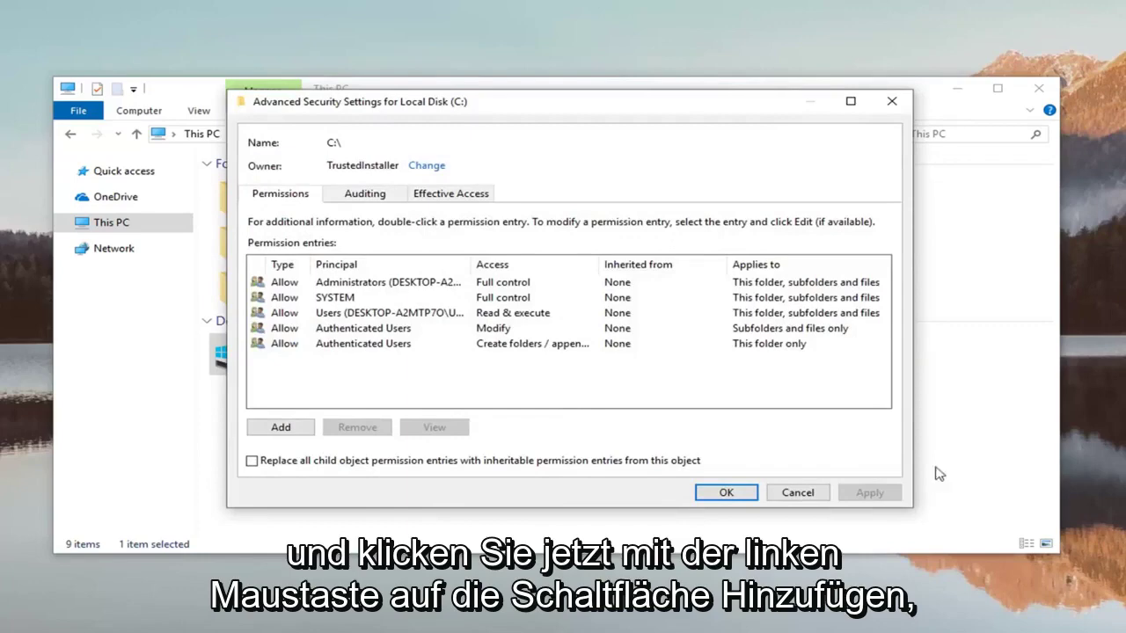
click(280, 428)
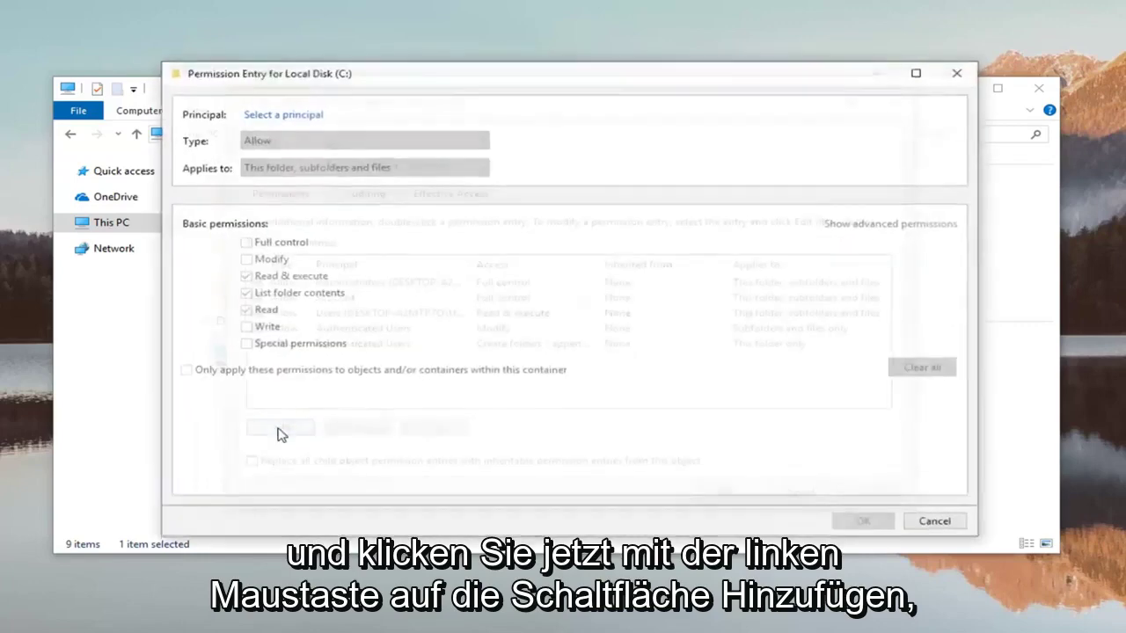
click(296, 115)
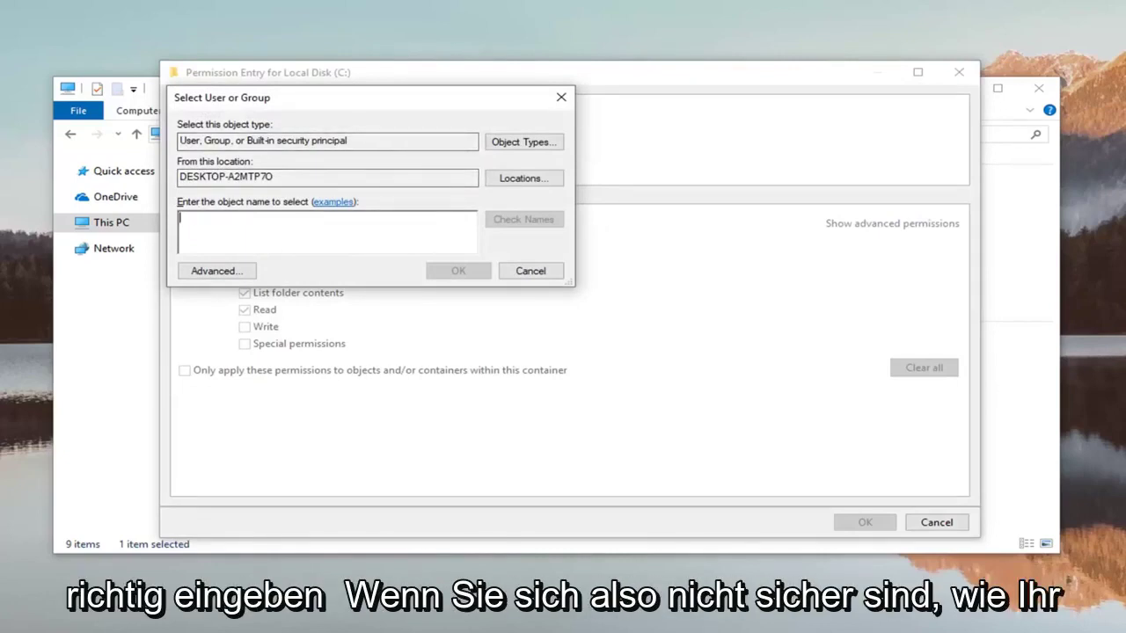
- Search for File Explorer again and open a second window while keeping the permission entry open
click(0, 632)
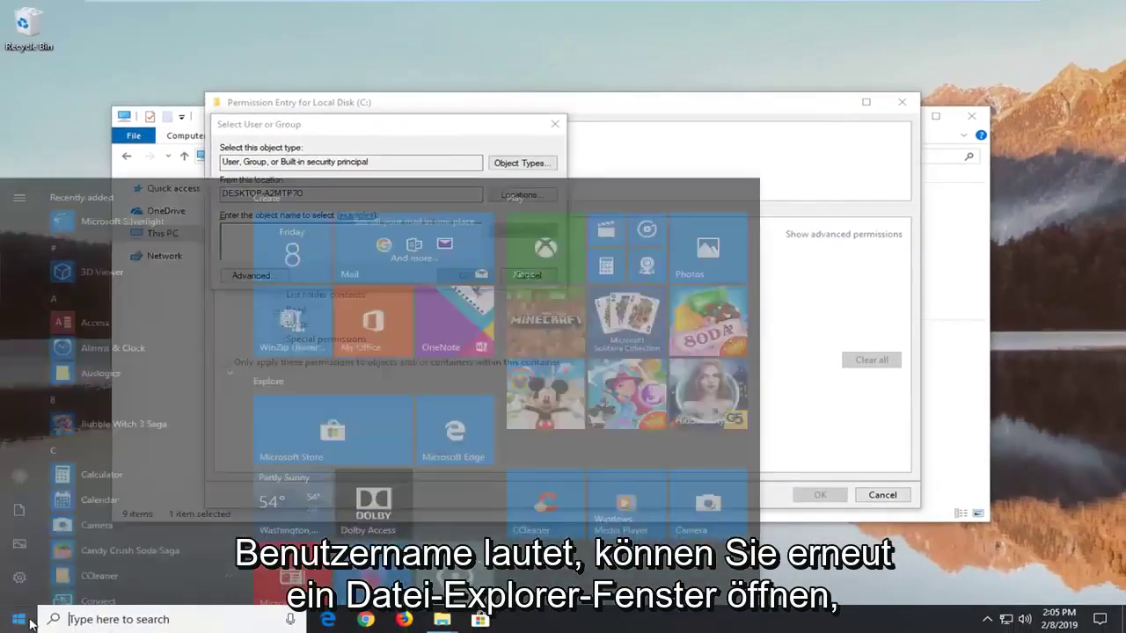
text(fiole)
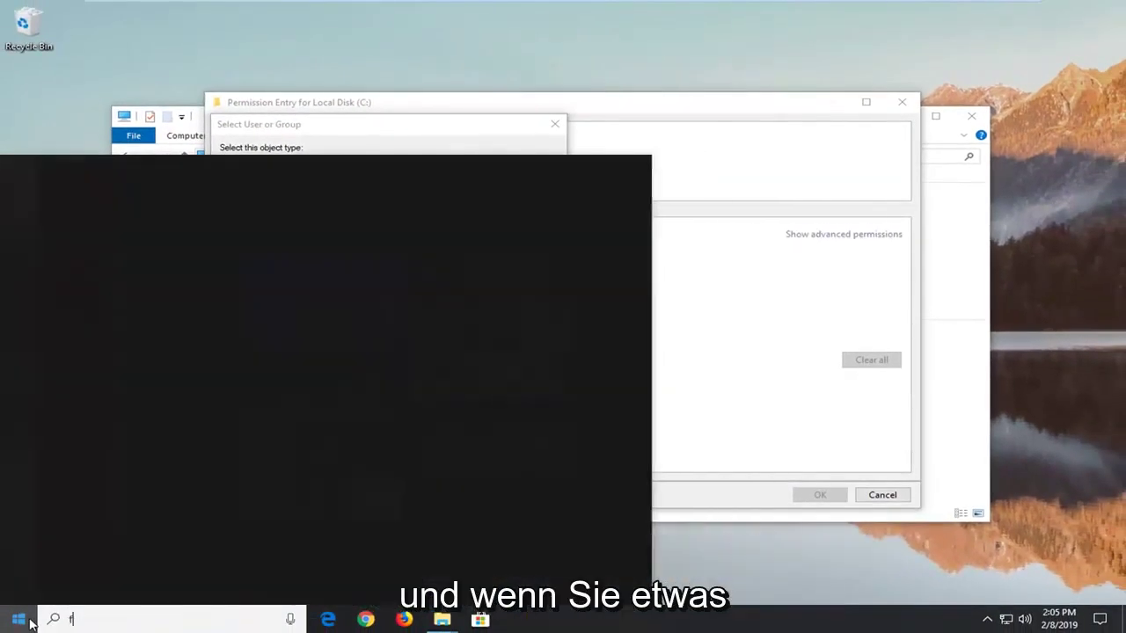
key(BackSpace)
key(BackSpace)
key(BackSpace)
key(BackSpace)
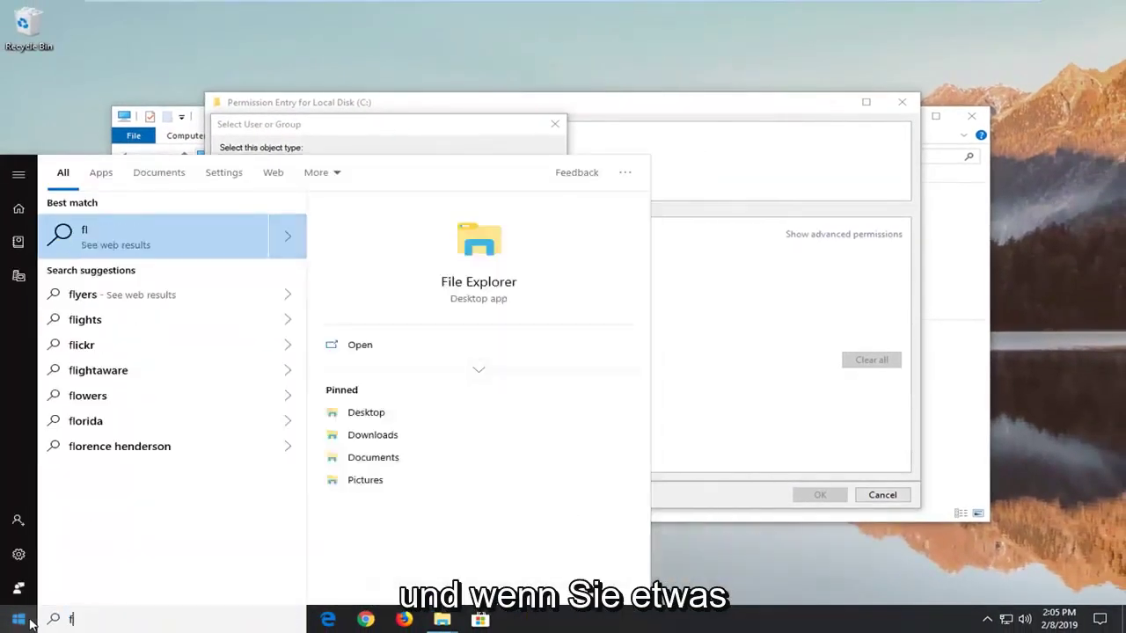
text(ile ex)
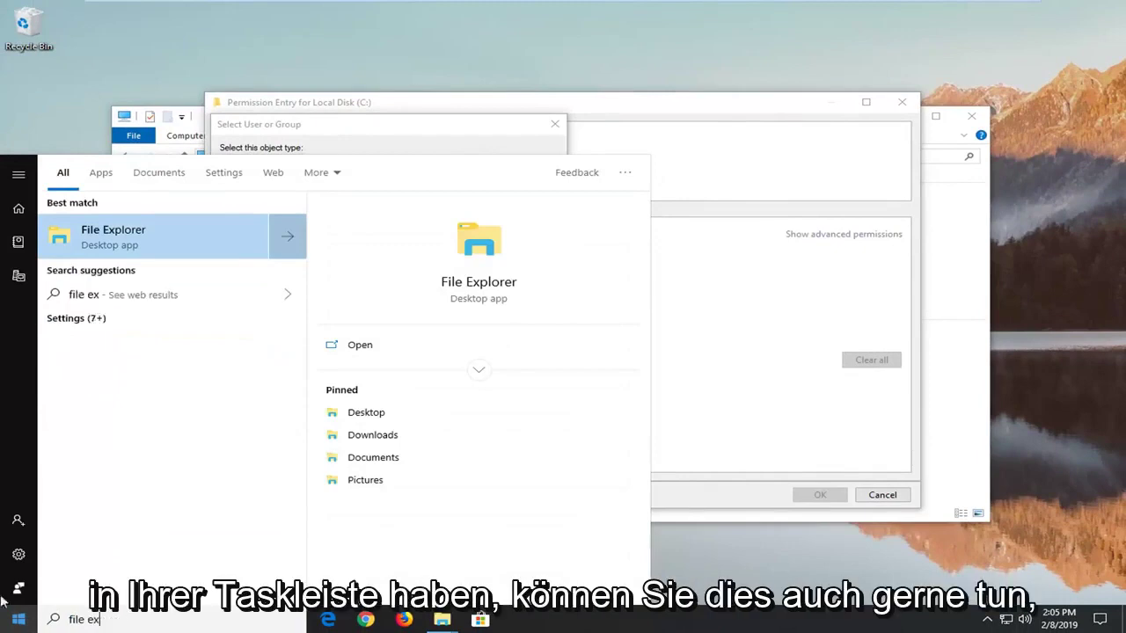
text(plorer)
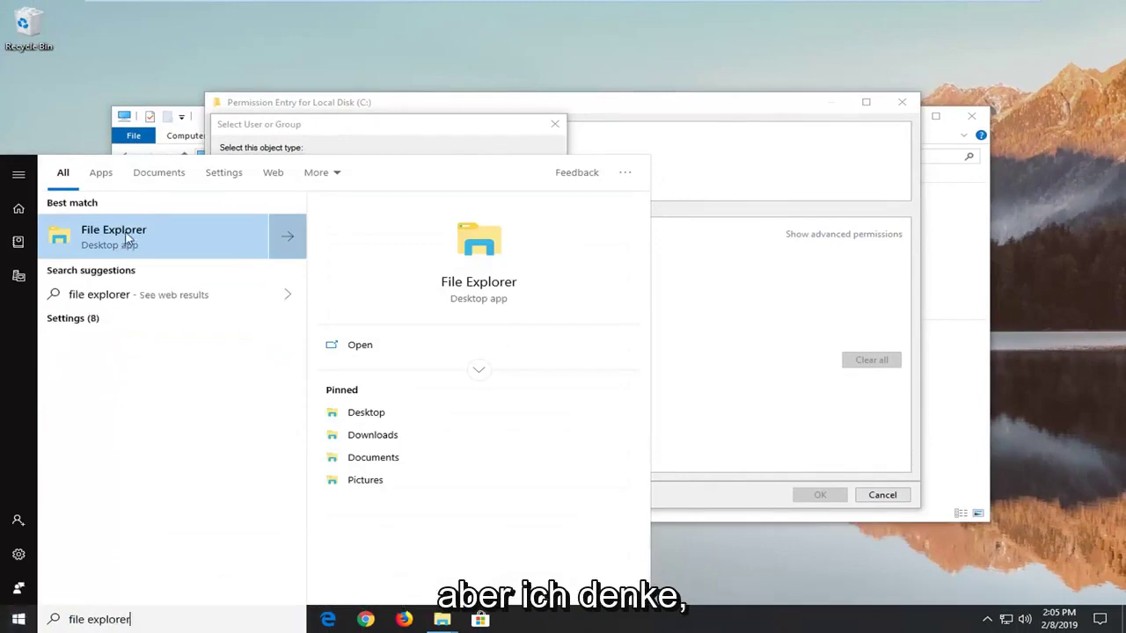
click(127, 237)
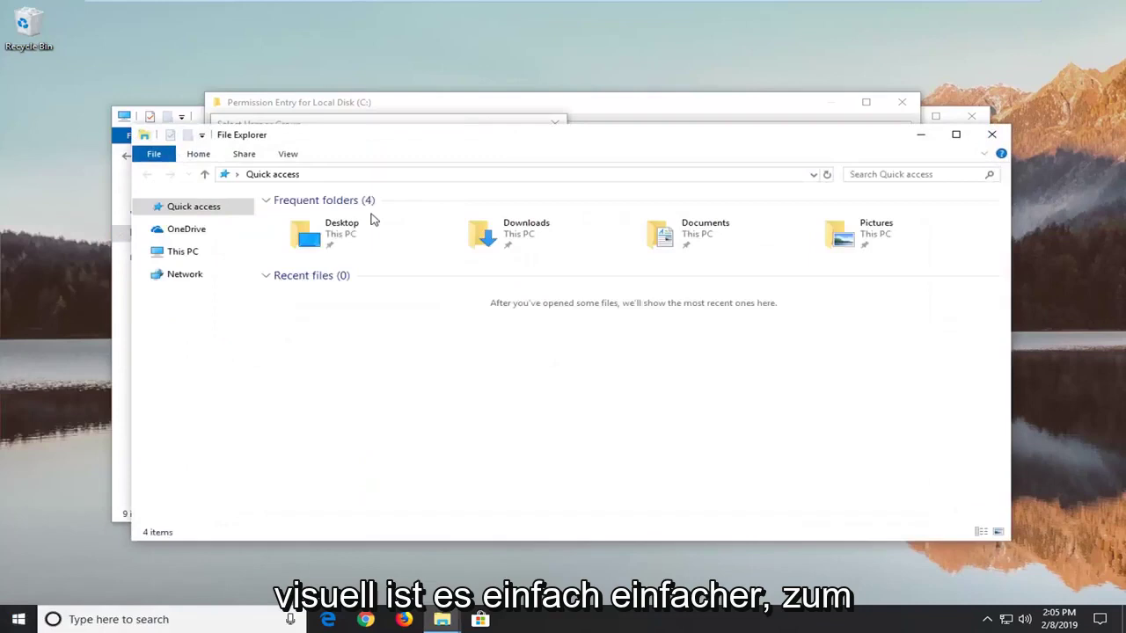
- Look up the account's folder name in the Users folder on Local Disk (C:), and close that window
click(188, 255)
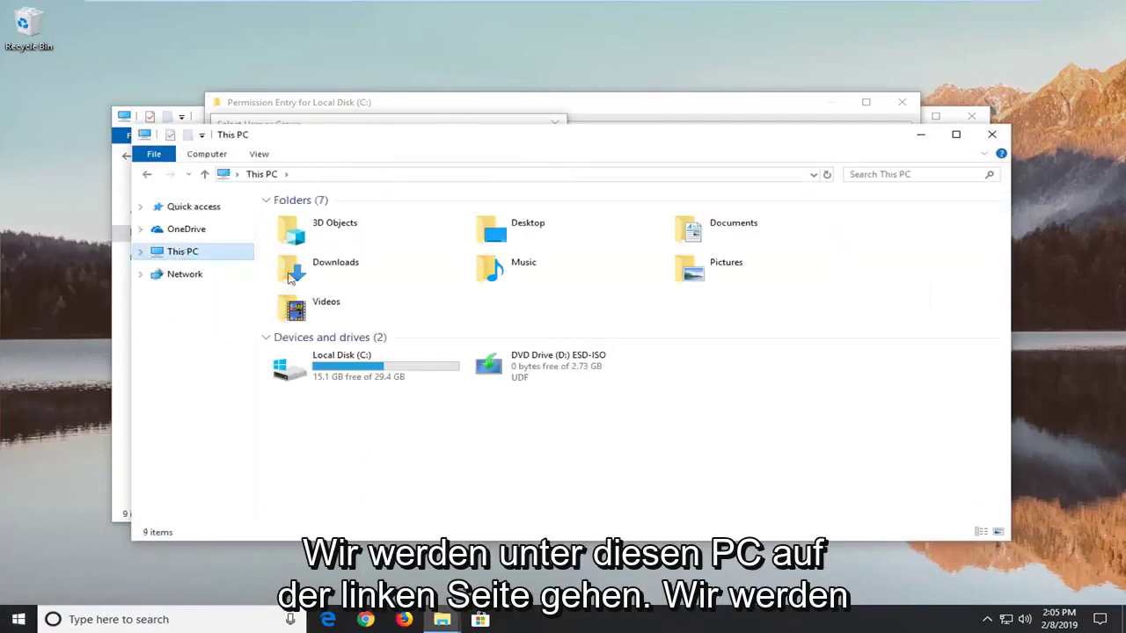
double_click(328, 367)
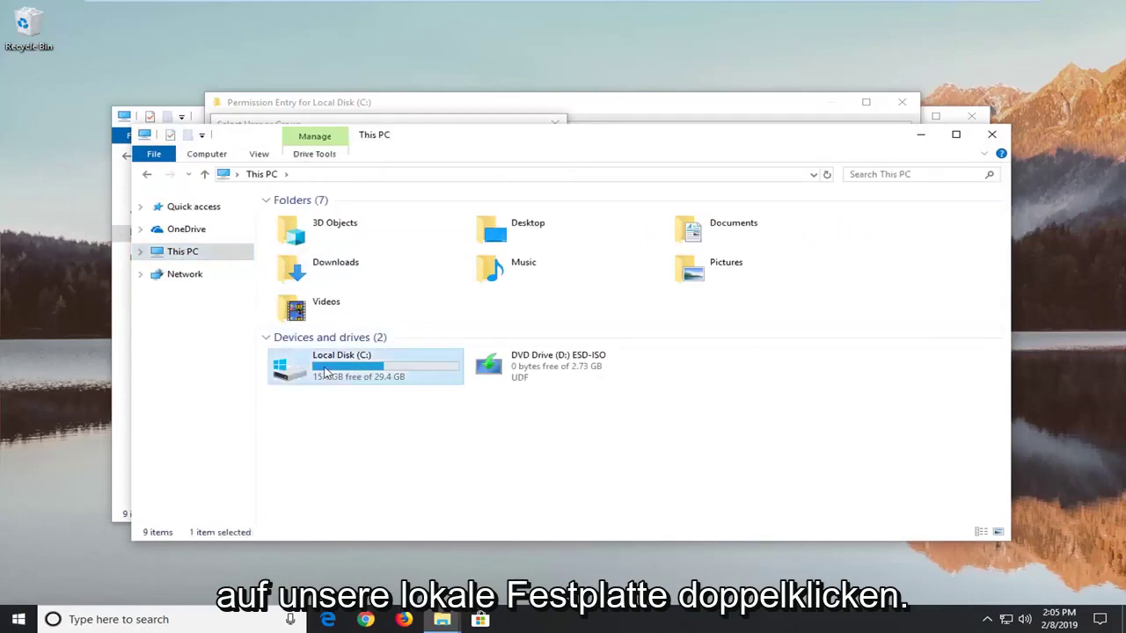
double_click(310, 265)
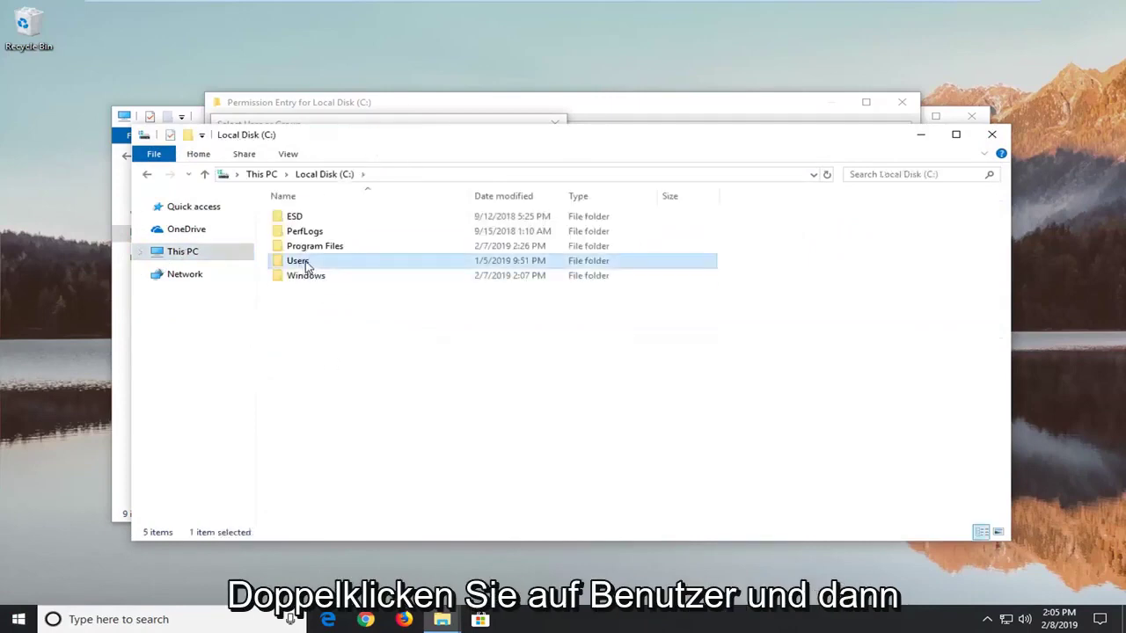
click(311, 222)
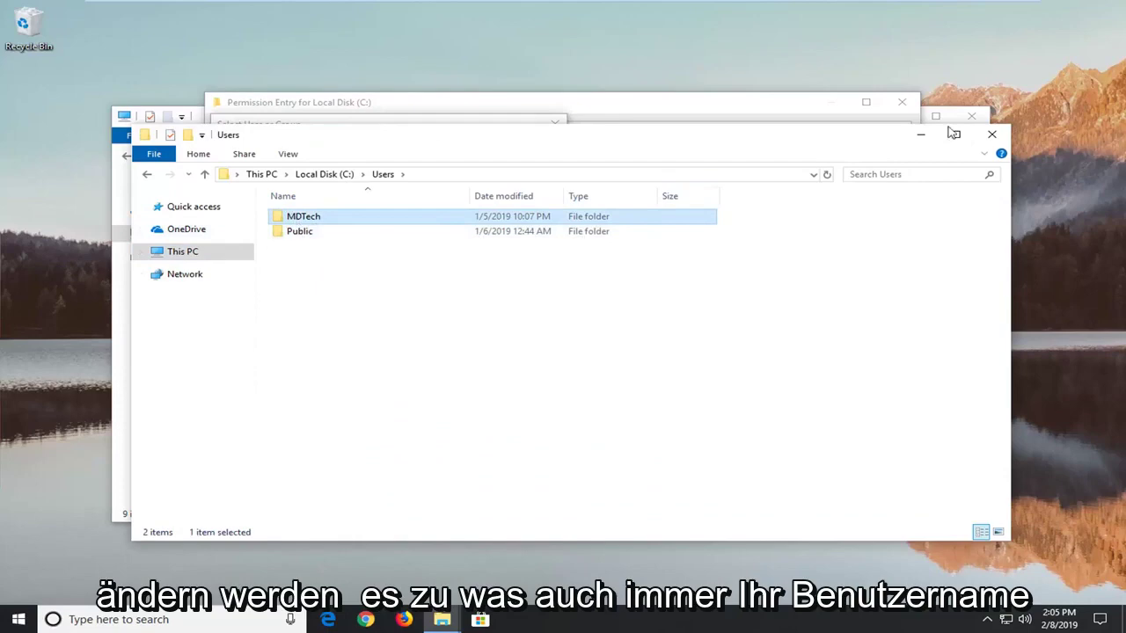
click(992, 134)
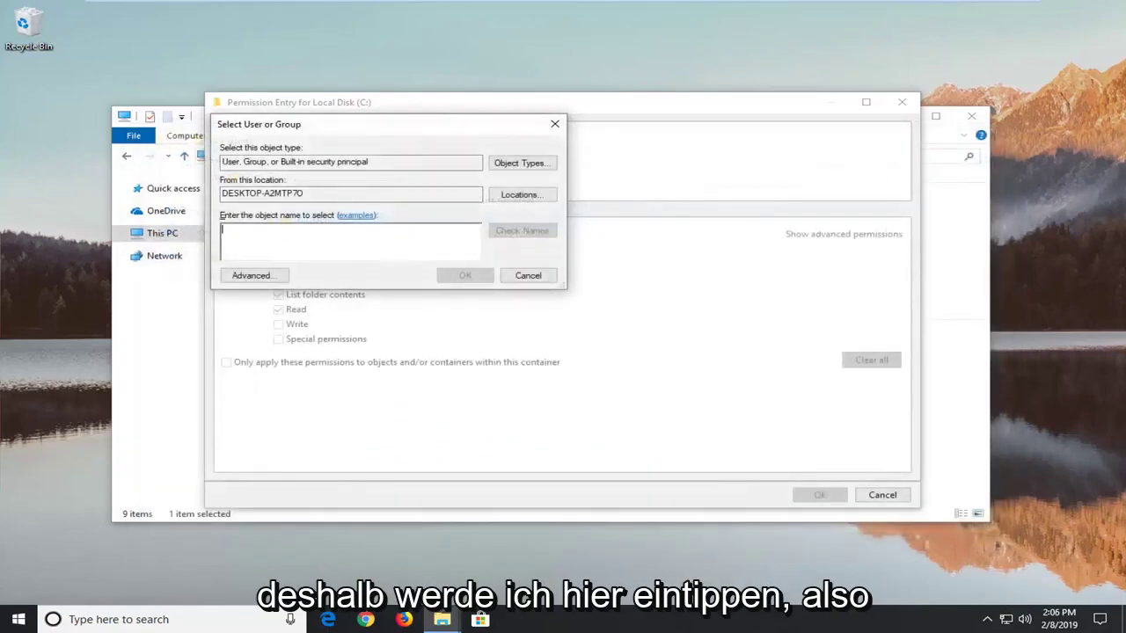
- Set MDTech as the principal and allow it Full control over this folder, subfolders and files
text(MDTech)
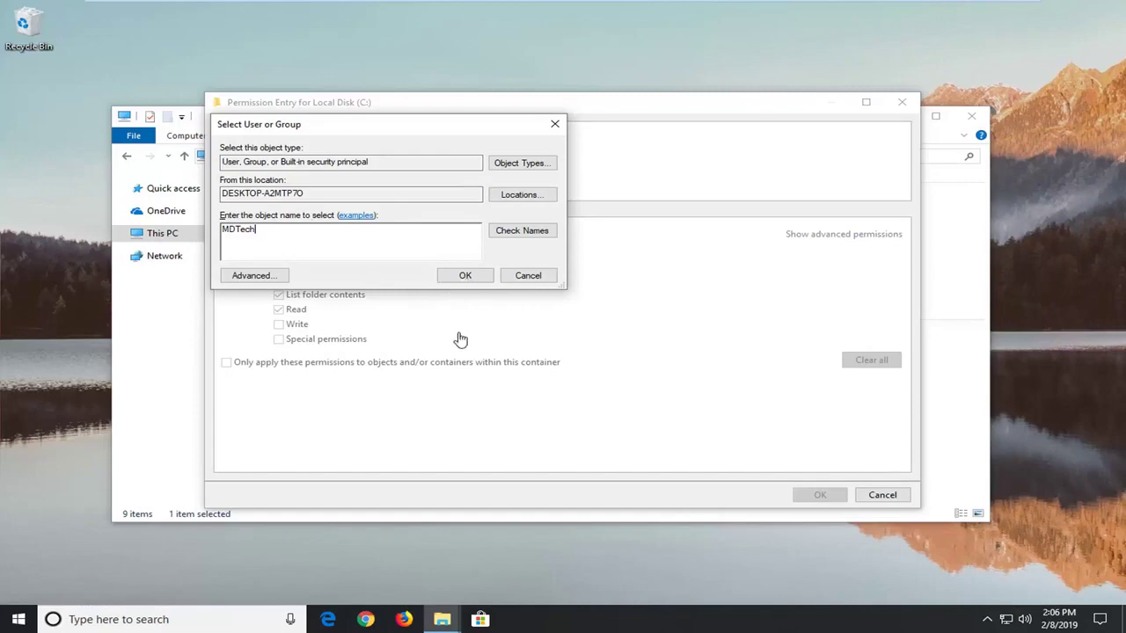
click(456, 278)
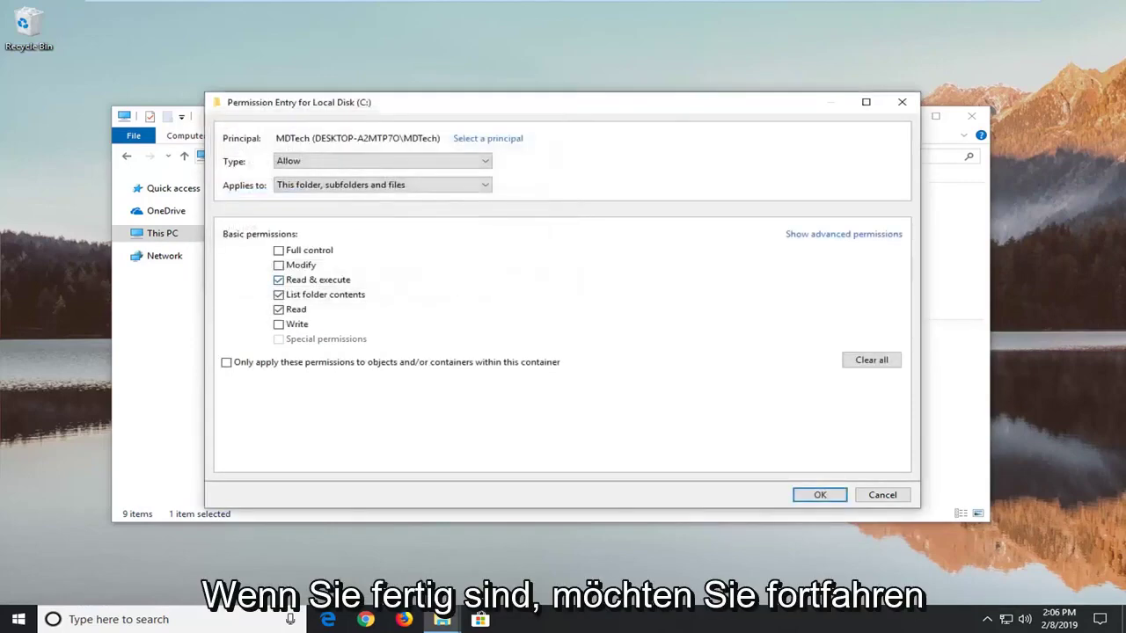
click(327, 161)
click(299, 167)
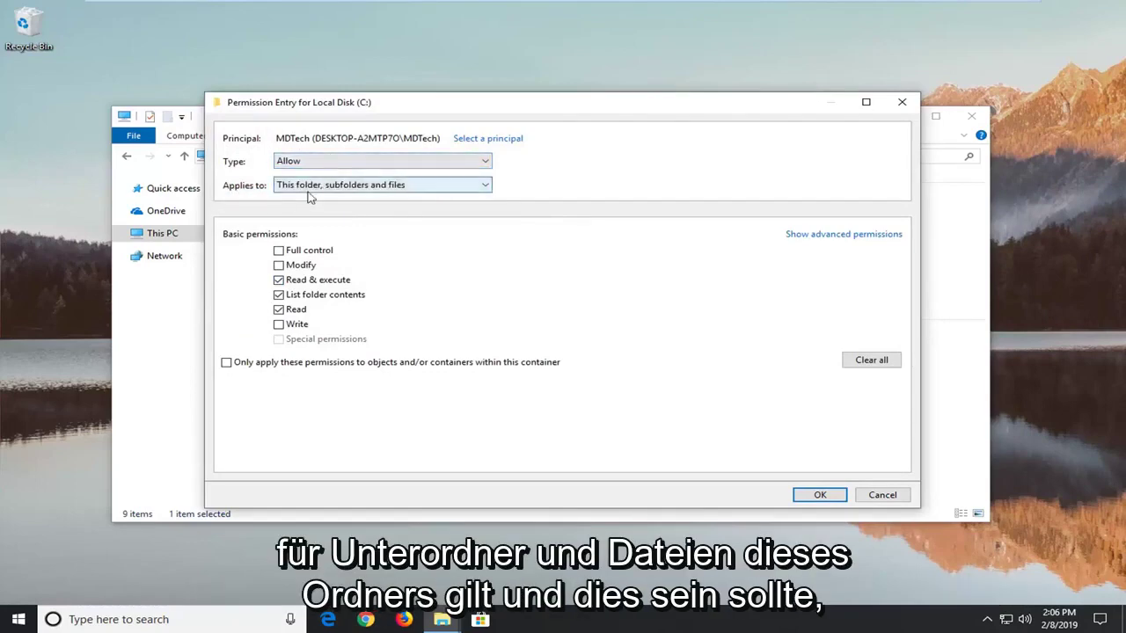
click(356, 188)
click(356, 190)
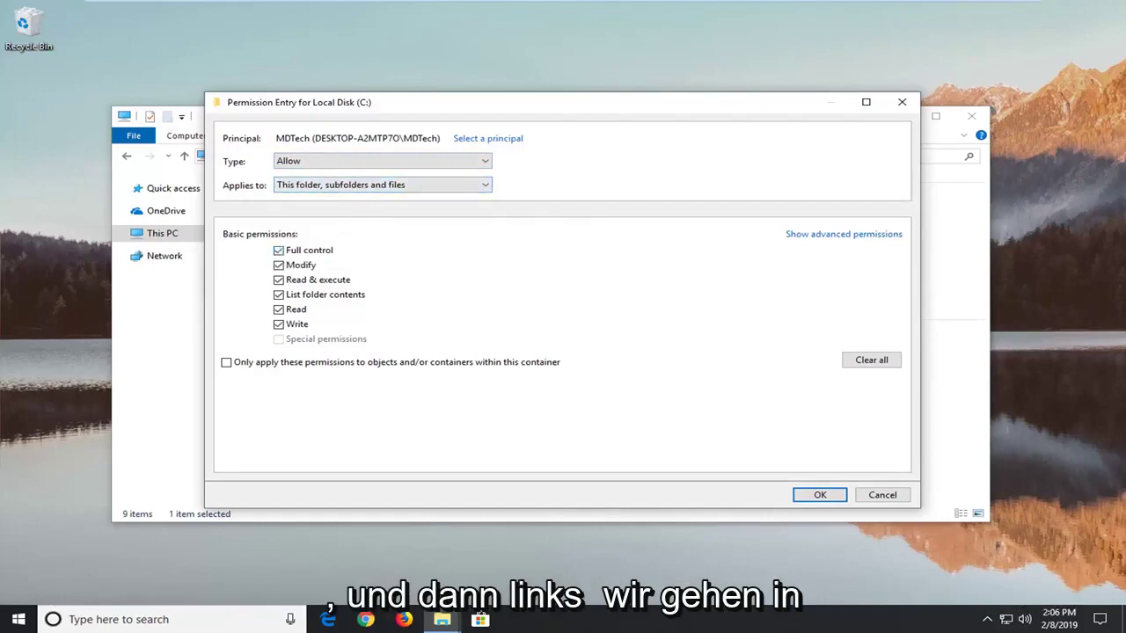
click(820, 495)
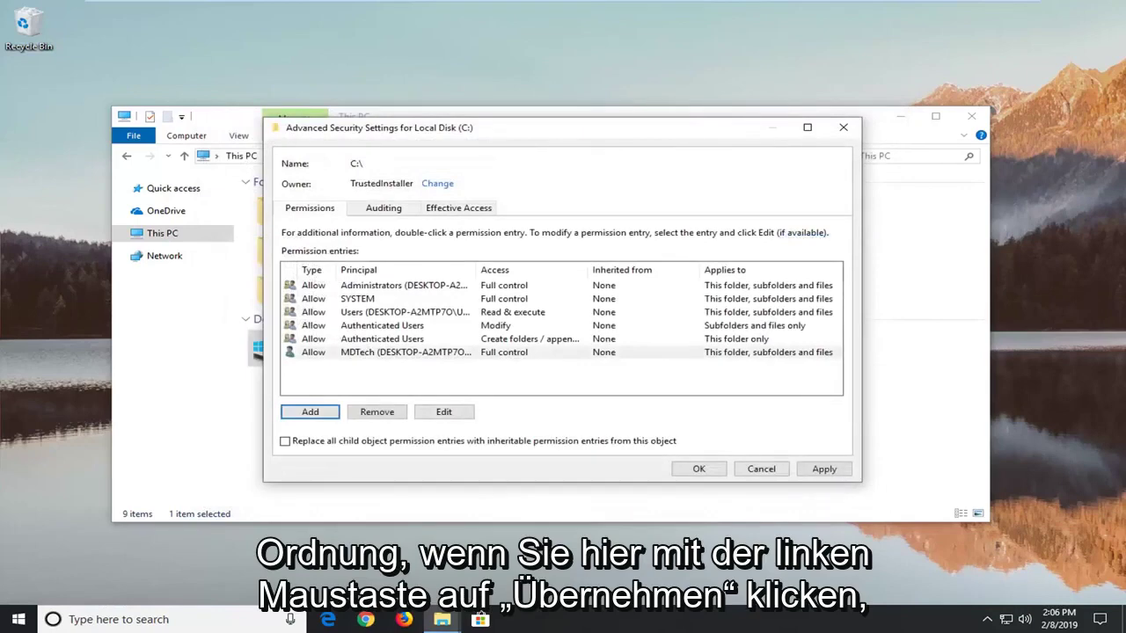
- Apply the new permissions to drive C:, continuing past each file error, and close the security and properties dialogs
click(821, 469)
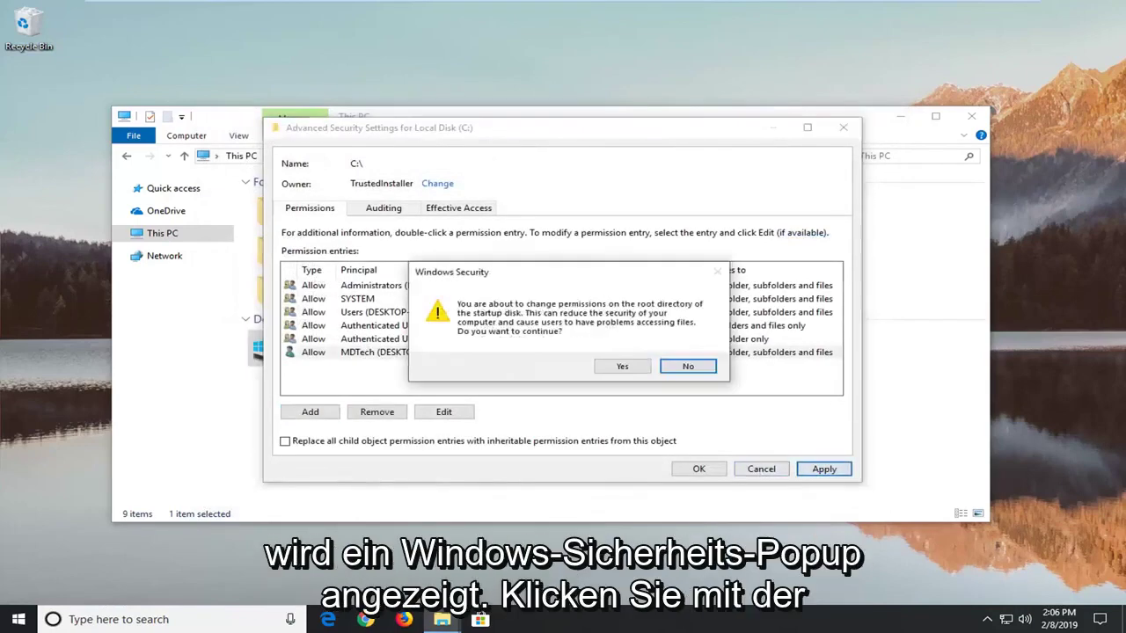
click(621, 367)
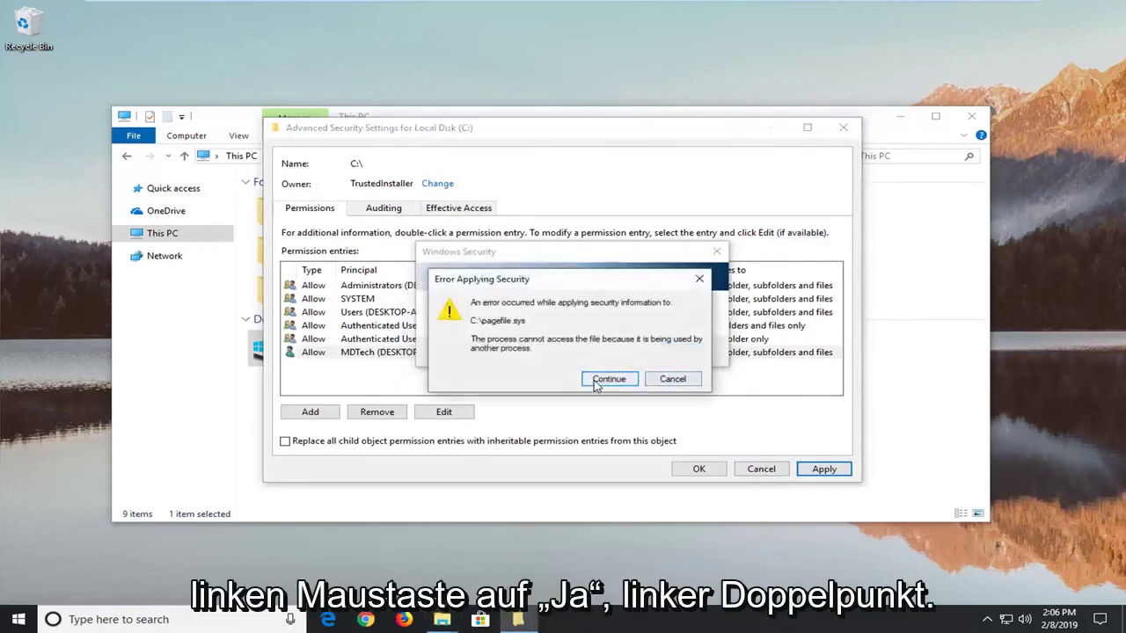
click(602, 384)
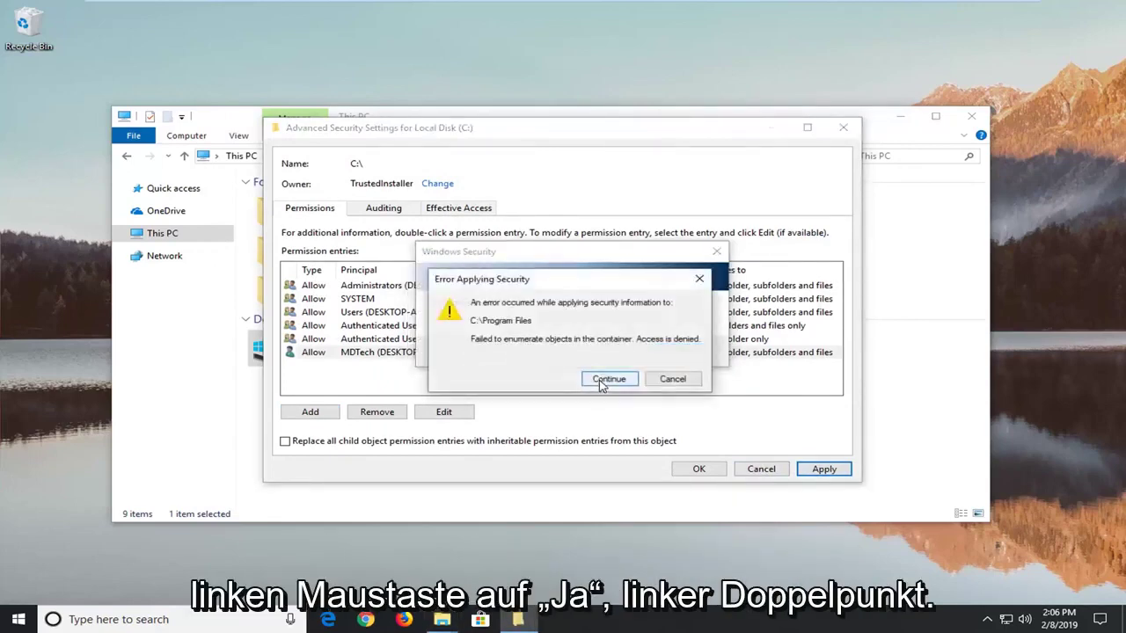
click(602, 384)
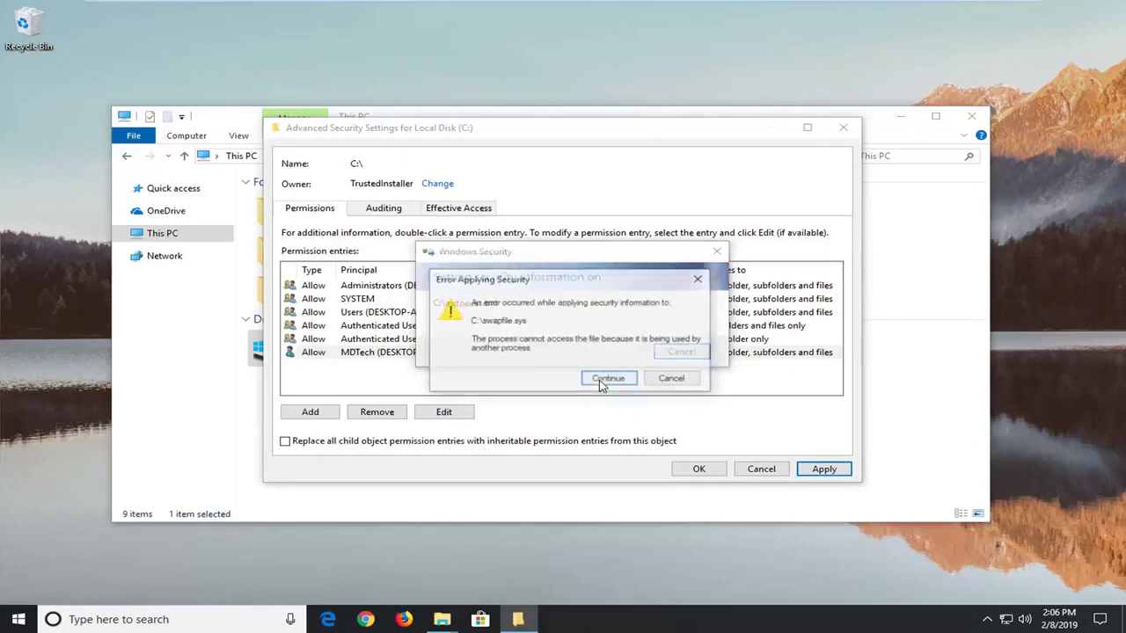
click(601, 384)
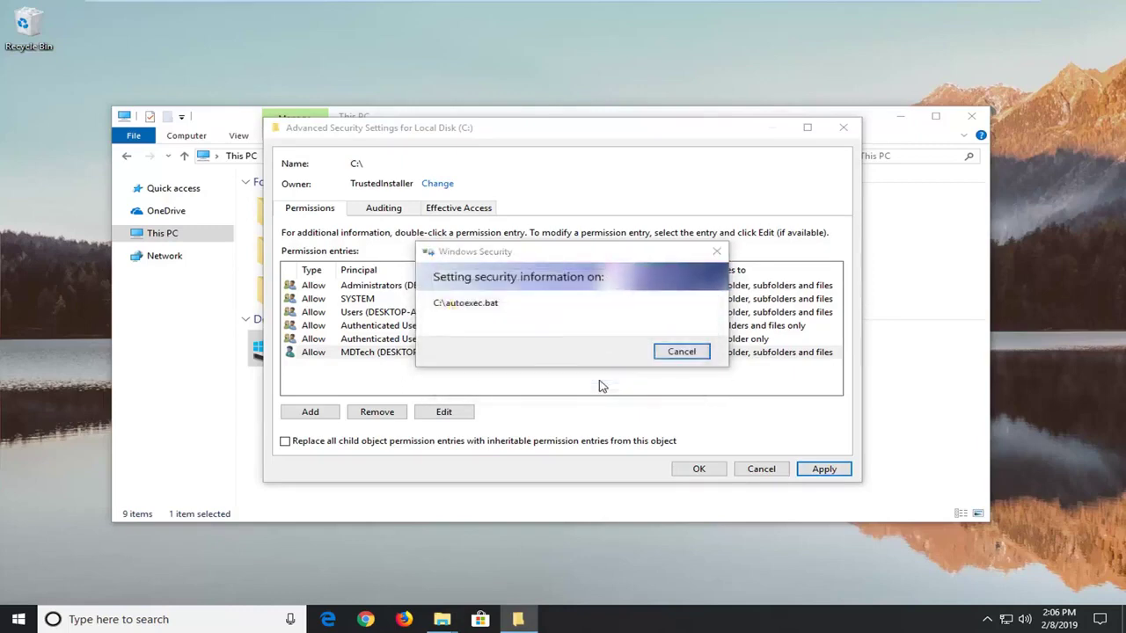
click(601, 384)
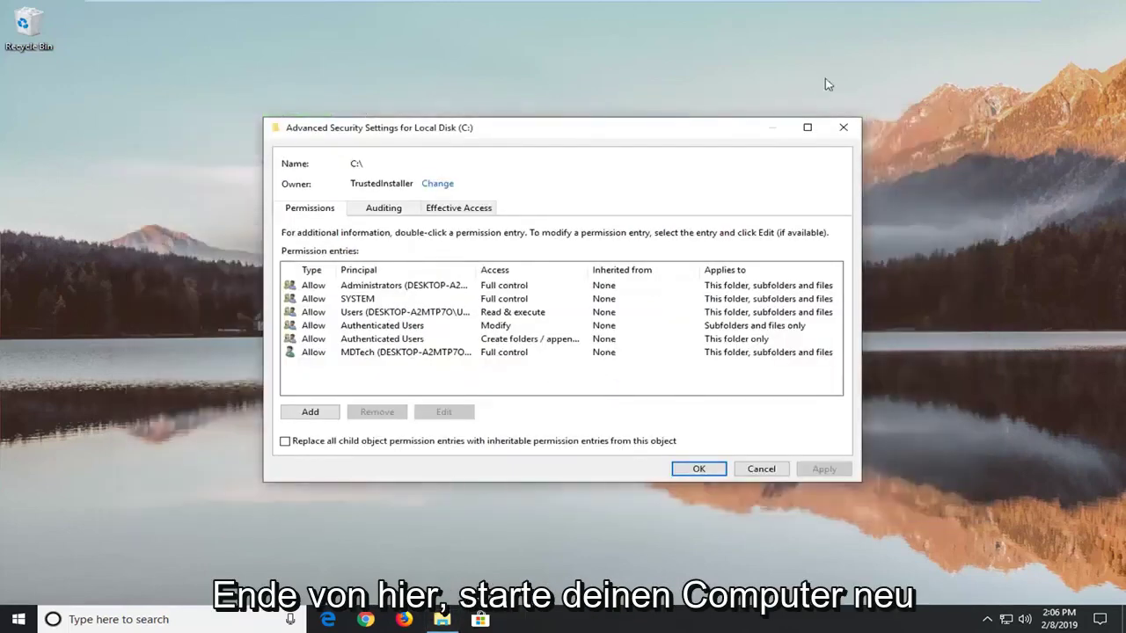
click(843, 127)
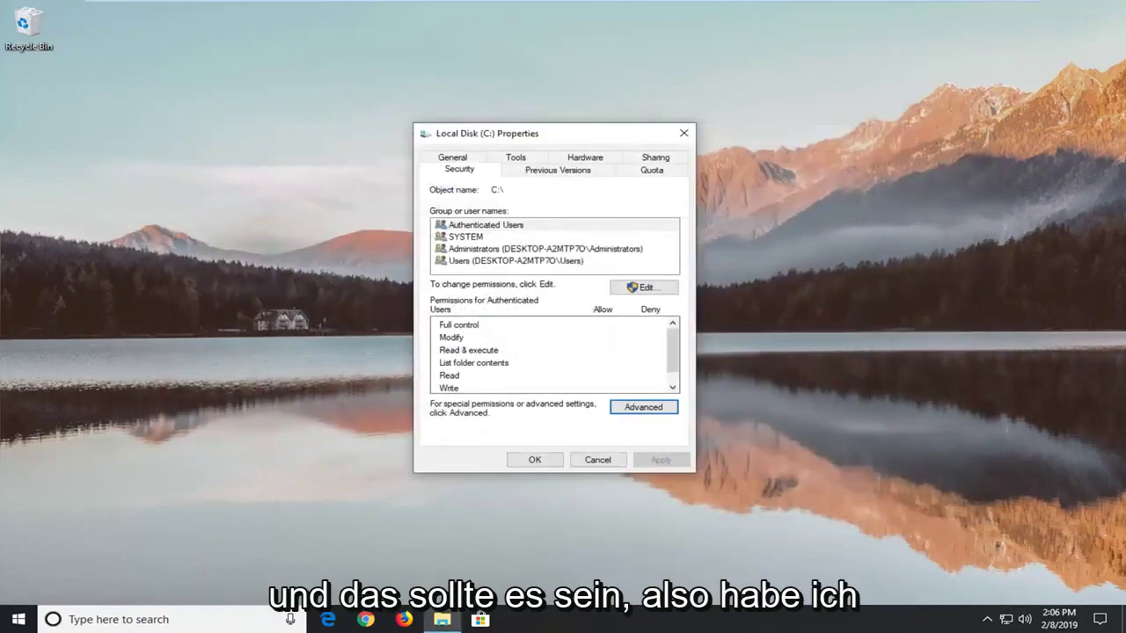
click(683, 132)
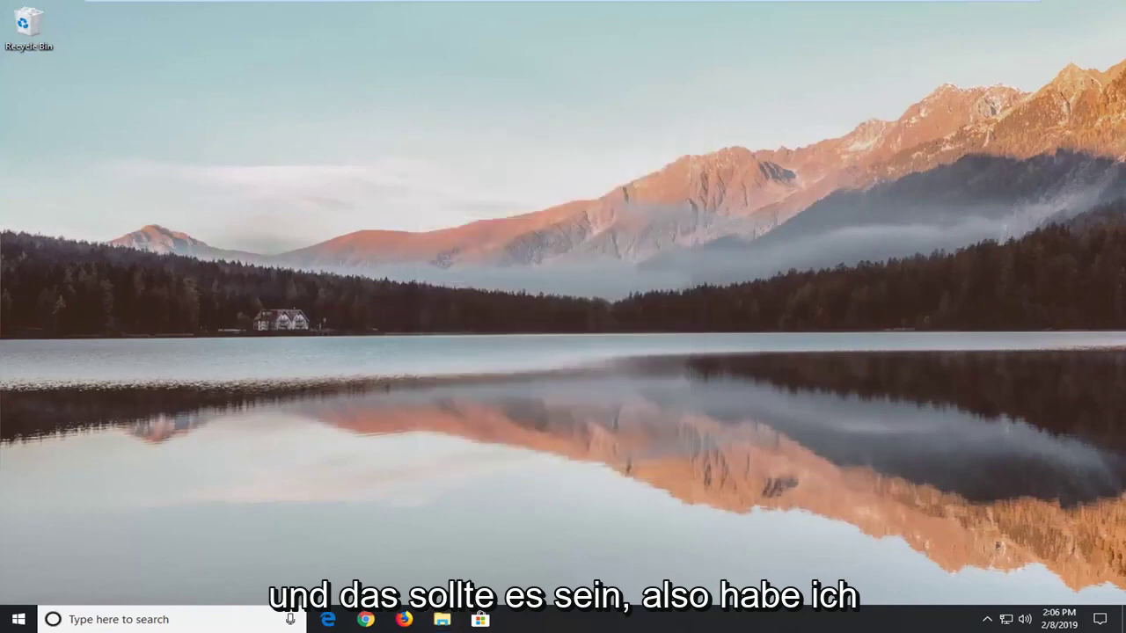